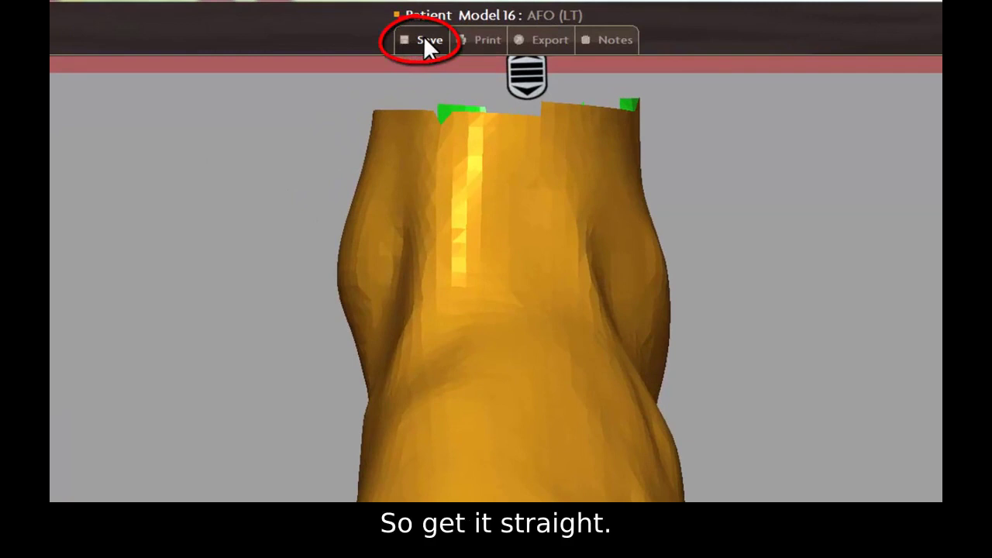
- Save the patient model and lower the cut plane to the uneven upper edge of the ankle
{"action": "left_click", "coordinate": [423, 35]}
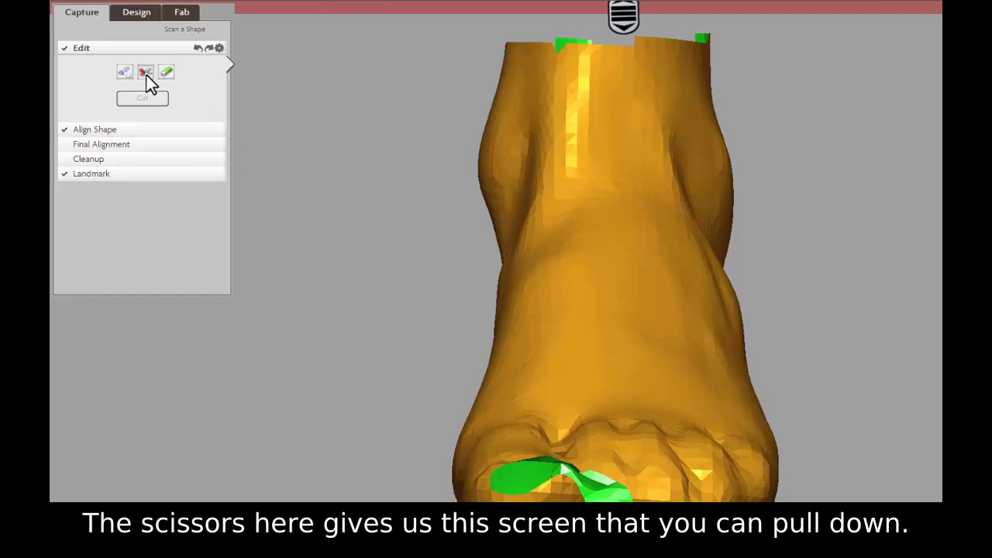
{"action": "left_click_drag", "start_coordinate": [627, 17], "coordinate": [622, 50]}
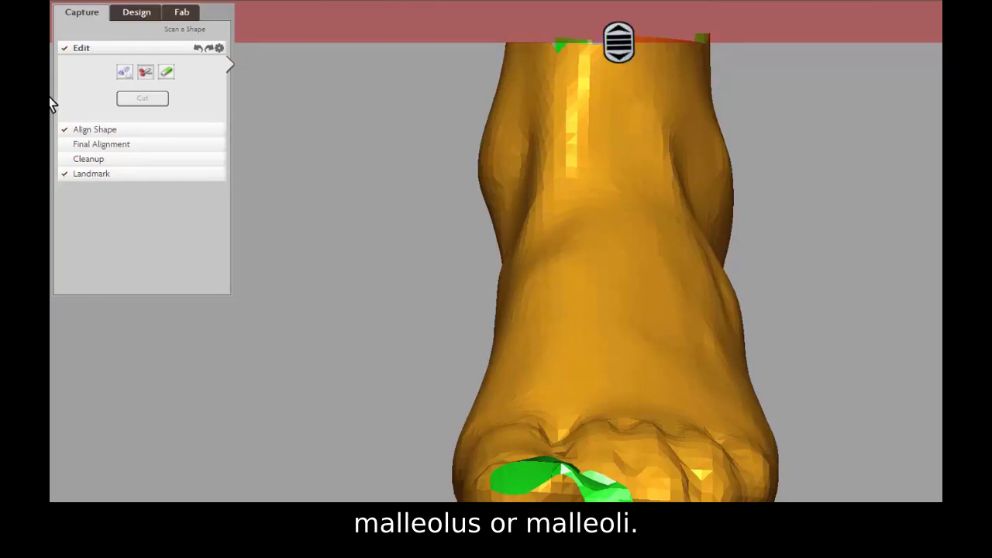
- Try removing the entire connected scan surface, and undo the removal
{"action": "left_click", "coordinate": [124, 71]}
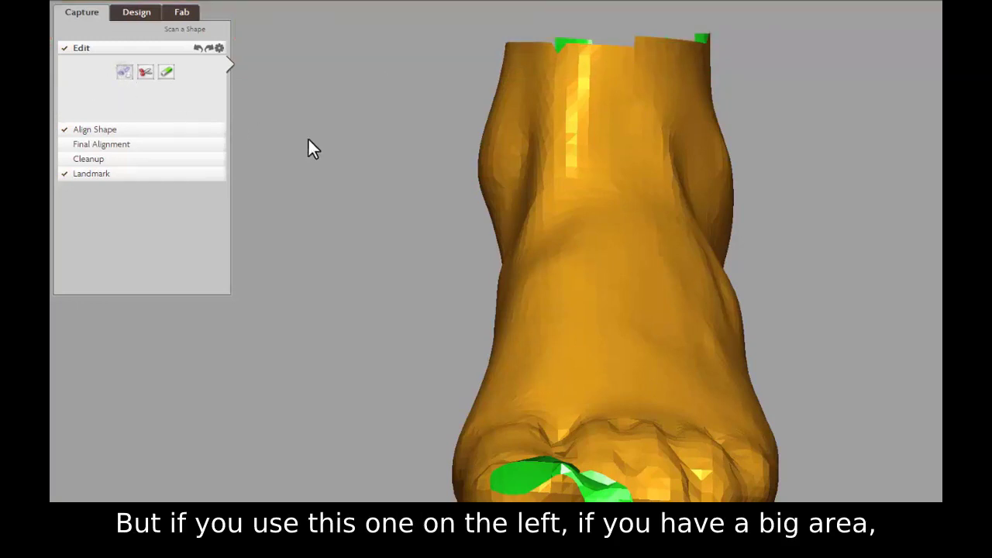
{"action": "left_click", "coordinate": [533, 178]}
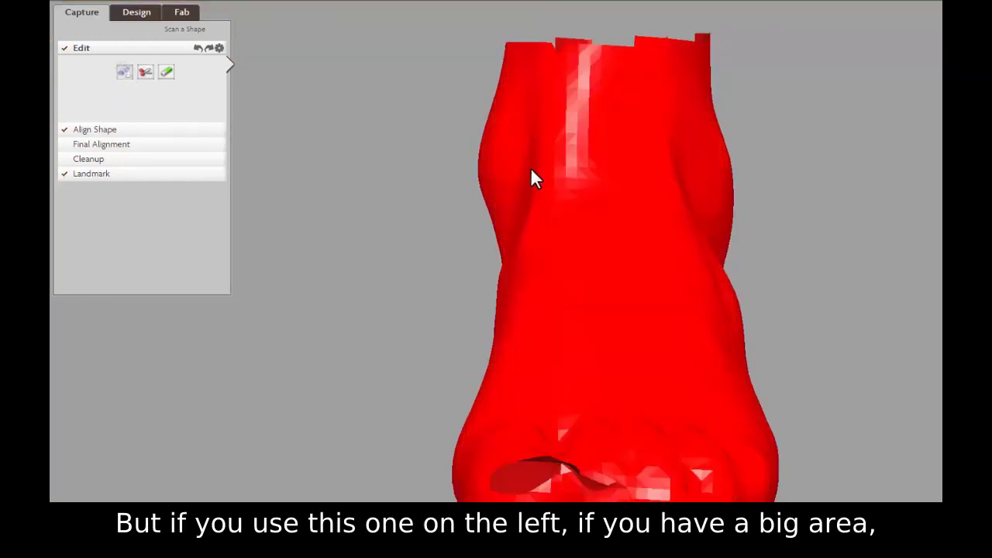
{"action": "left_click", "coordinate": [592, 167]}
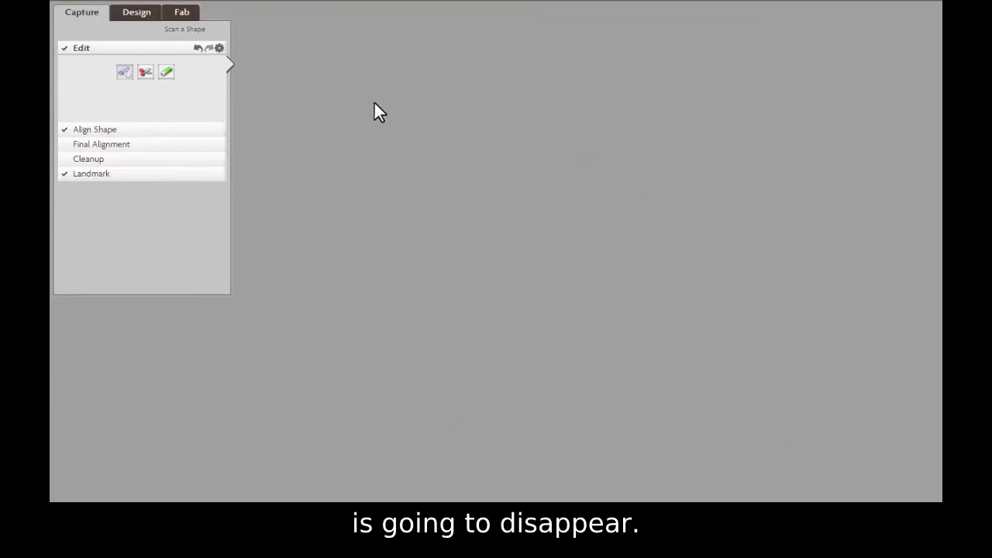
{"action": "left_click", "coordinate": [196, 47]}
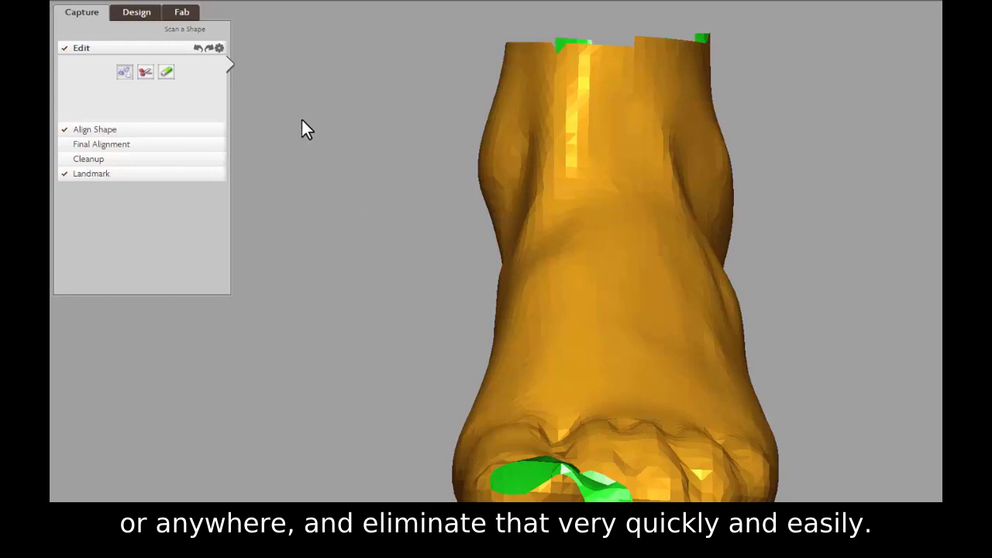
- Trim off the uneven upper edge of the ankle scan with a cut plane just below its ragged rim
{"action": "left_click", "coordinate": [146, 72]}
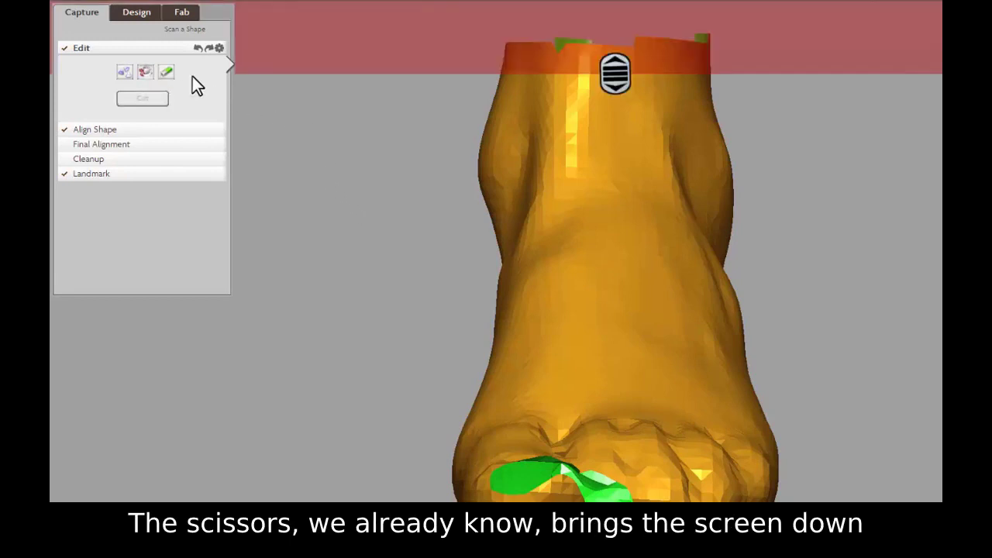
{"action": "mouse_move", "coordinate": [612, 57]}
{"action": "left_mouse_down"}
{"action": "mouse_move", "coordinate": [601, 37]}
{"action": "mouse_move", "coordinate": [604, 56]}
{"action": "left_mouse_up"}
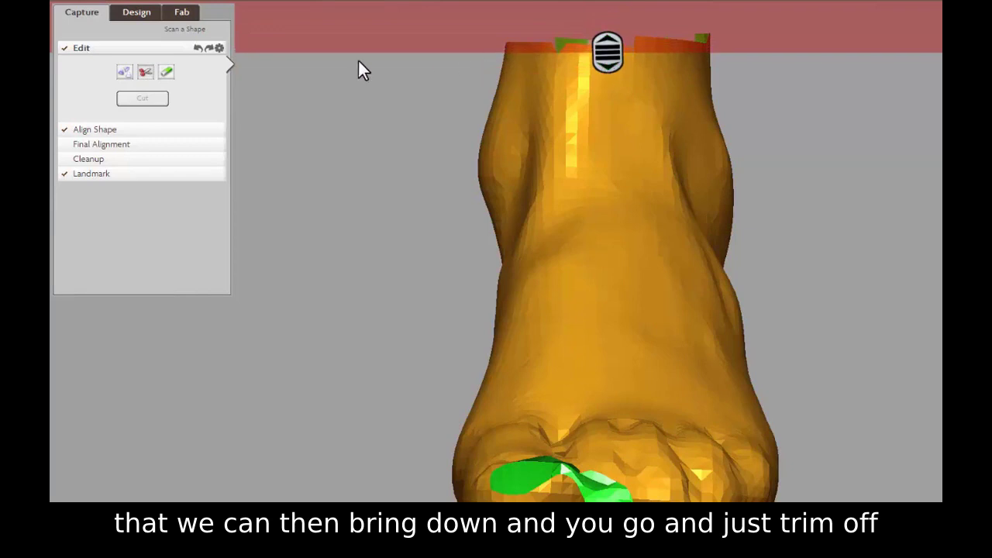
{"action": "left_click", "coordinate": [138, 99]}
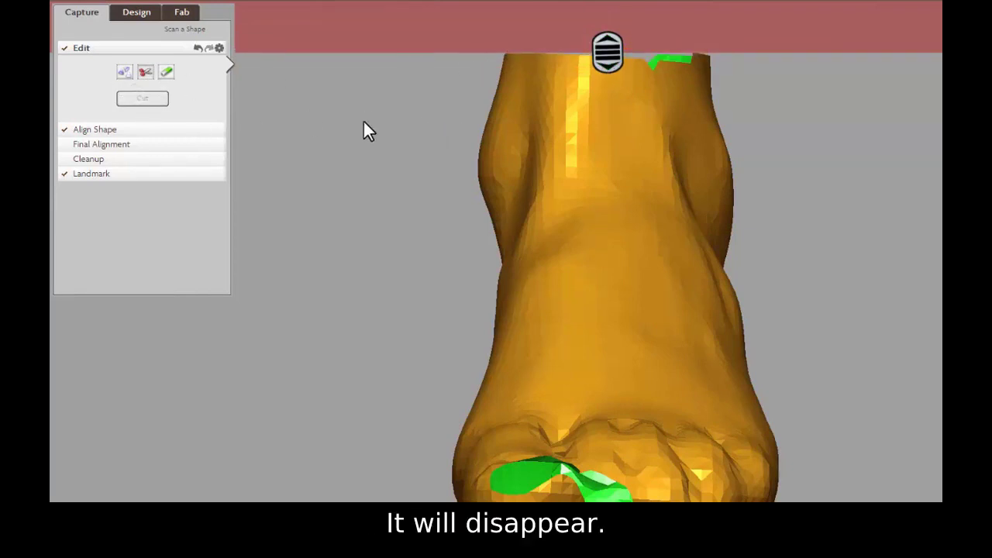
- Enlarge the eraser circle to 1 7/8" and try erasing at both sides of the ankle
{"action": "left_click", "coordinate": [165, 74]}
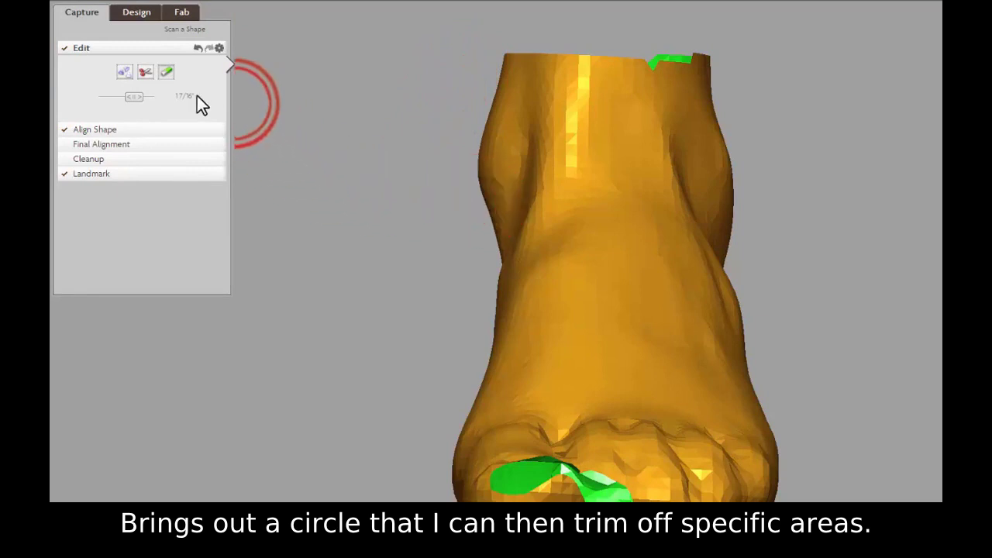
{"action": "left_click_drag", "start_coordinate": [134, 96], "coordinate": [148, 98]}
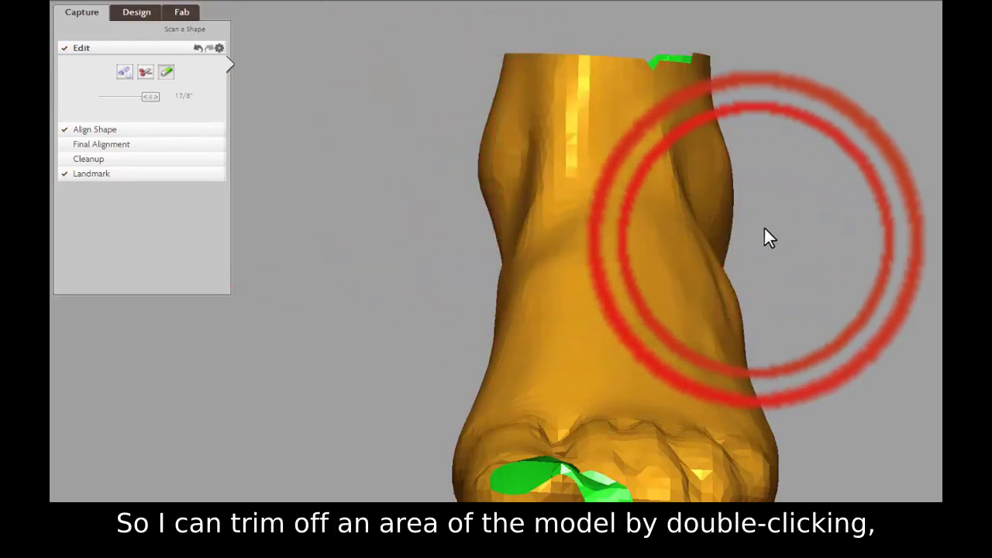
{"action": "left_click", "coordinate": [762, 223]}
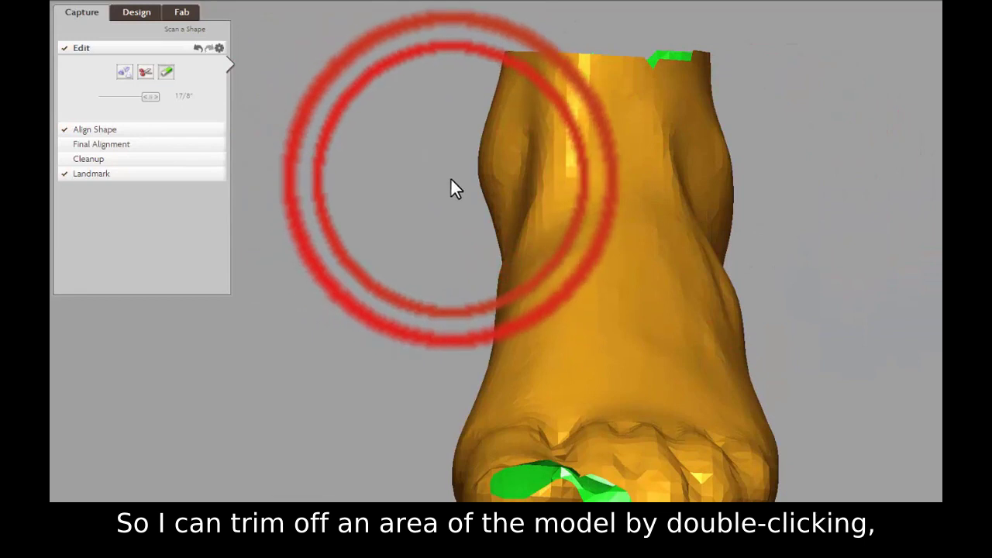
{"action": "left_click", "coordinate": [451, 178]}
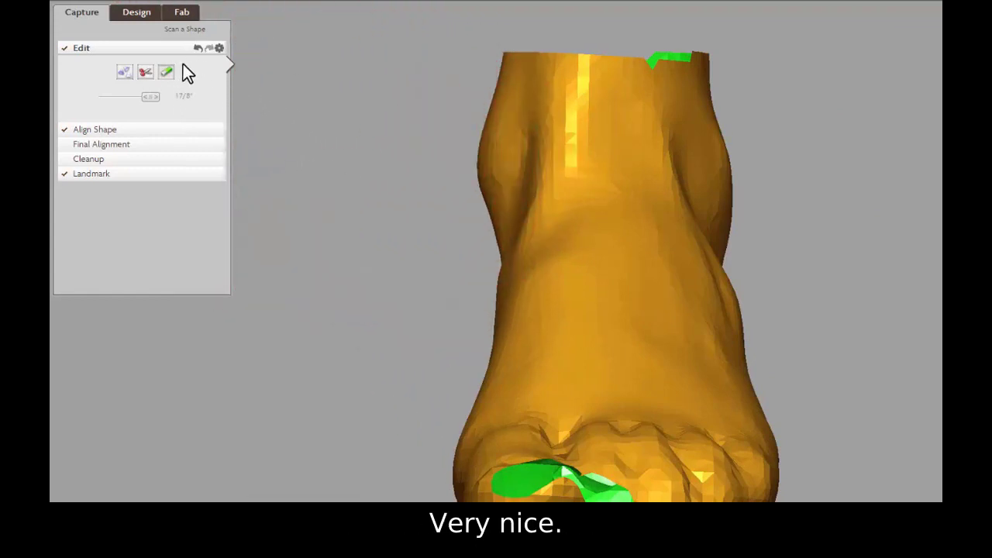
{"action": "left_click", "coordinate": [145, 72]}
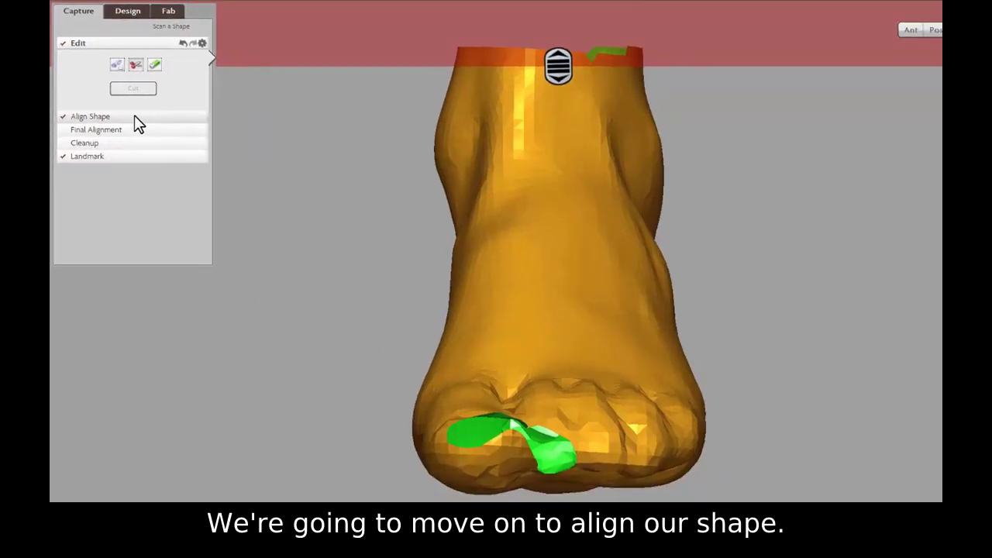
- Align the shape in the top view, moving the foot forward over the crosshair and adjusting its rotation about the vertical axis
{"action": "left_click", "coordinate": [132, 116]}
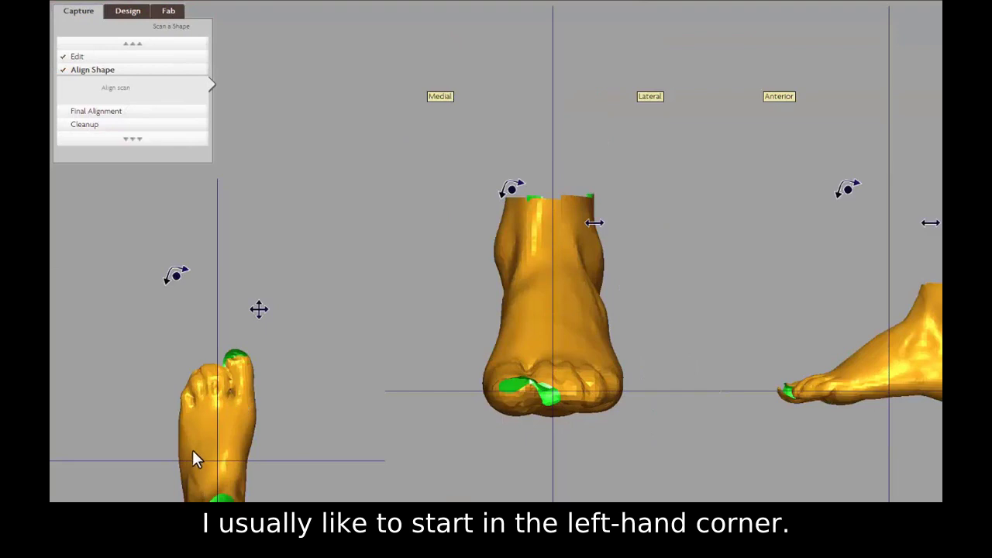
{"action": "left_click_drag", "start_coordinate": [259, 310], "coordinate": [253, 240]}
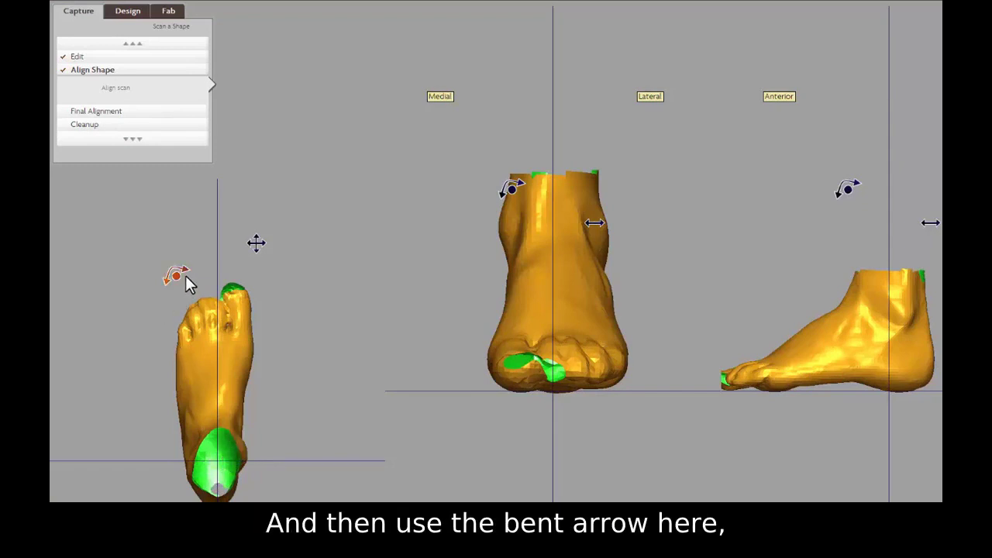
{"action": "left_click_drag", "start_coordinate": [176, 281], "coordinate": [184, 282]}
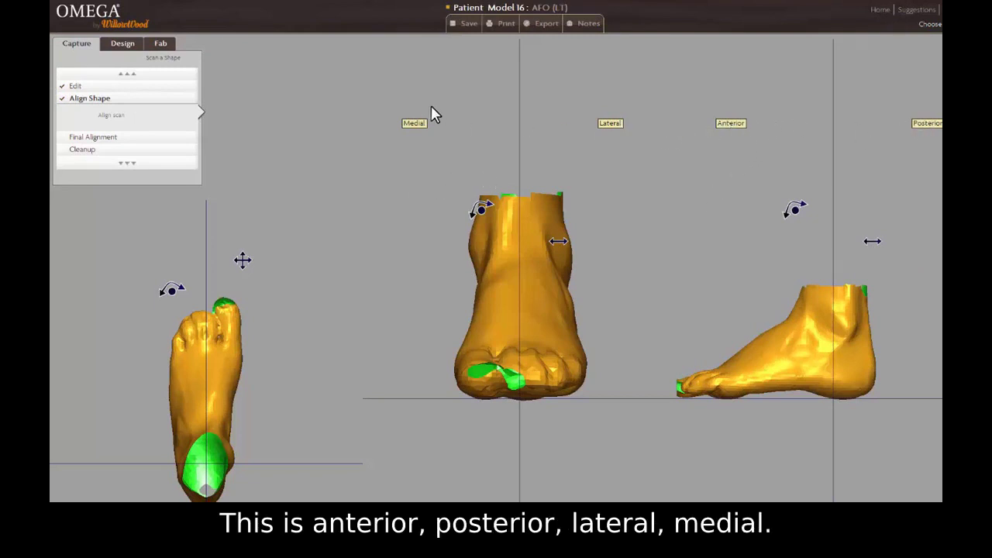
- Start the final alignment and place the Achilles Insertion marker on the centre of the tendon at the back of the ankle
{"action": "left_click", "coordinate": [99, 139]}
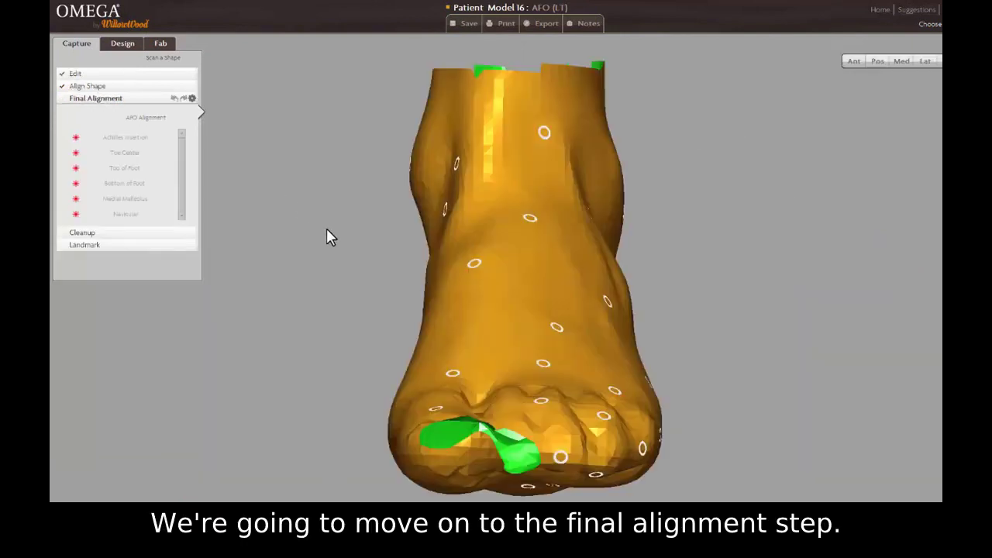
{"action": "left_click", "coordinate": [126, 139]}
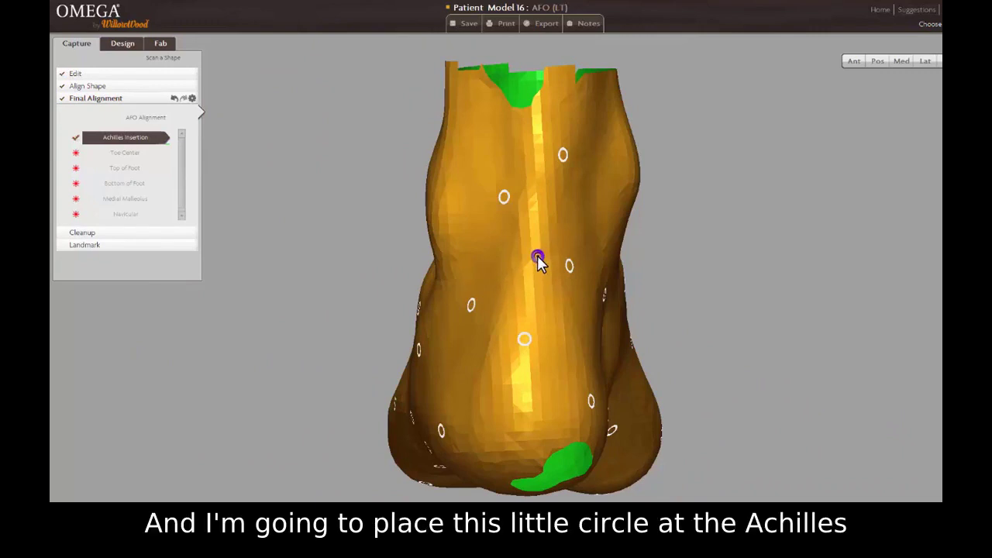
{"action": "left_click", "coordinate": [538, 257]}
- Place the Toe Center marker on the reflector ring at the front of the middle toes and check its axis from the side
{"action": "left_click", "coordinate": [129, 154]}
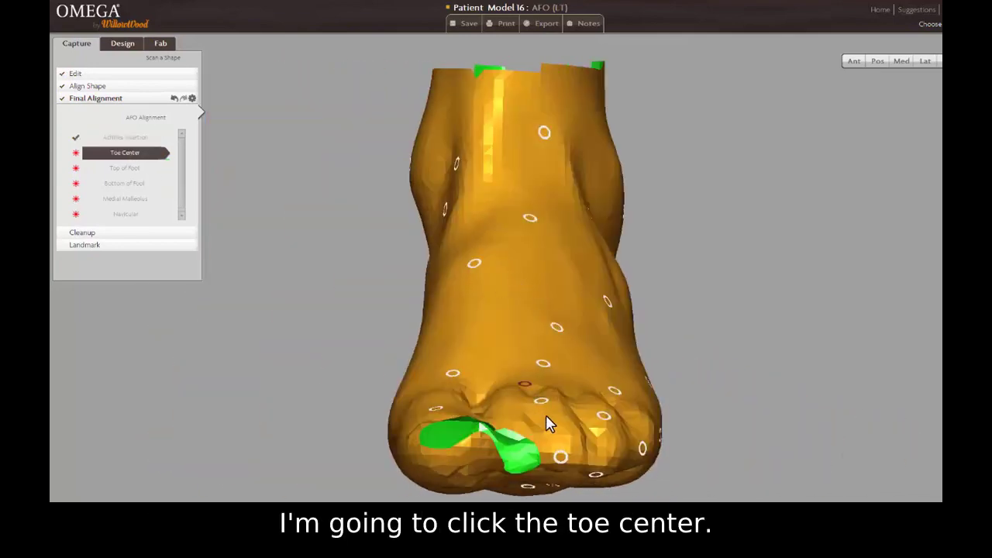
{"action": "left_click", "coordinate": [559, 457]}
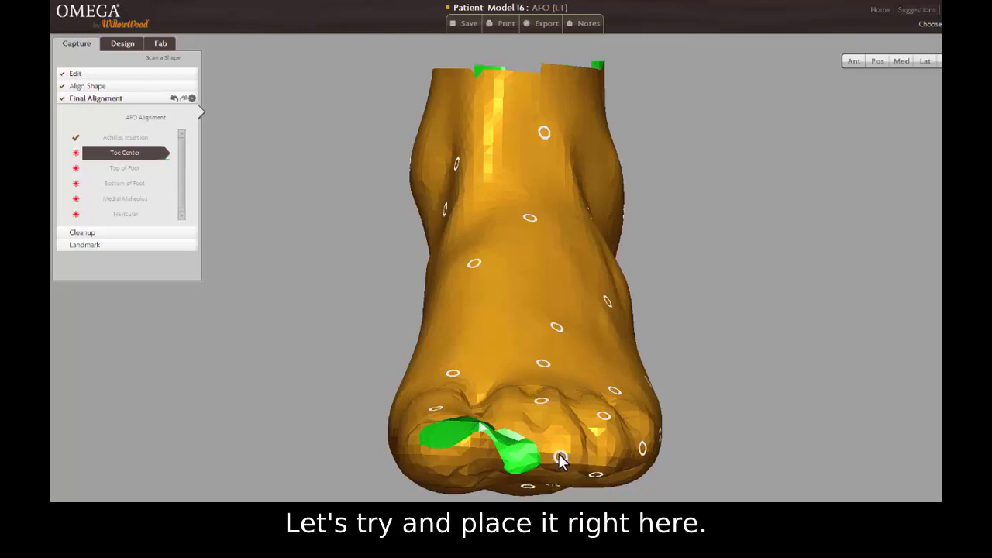
{"action": "left_click", "coordinate": [555, 429]}
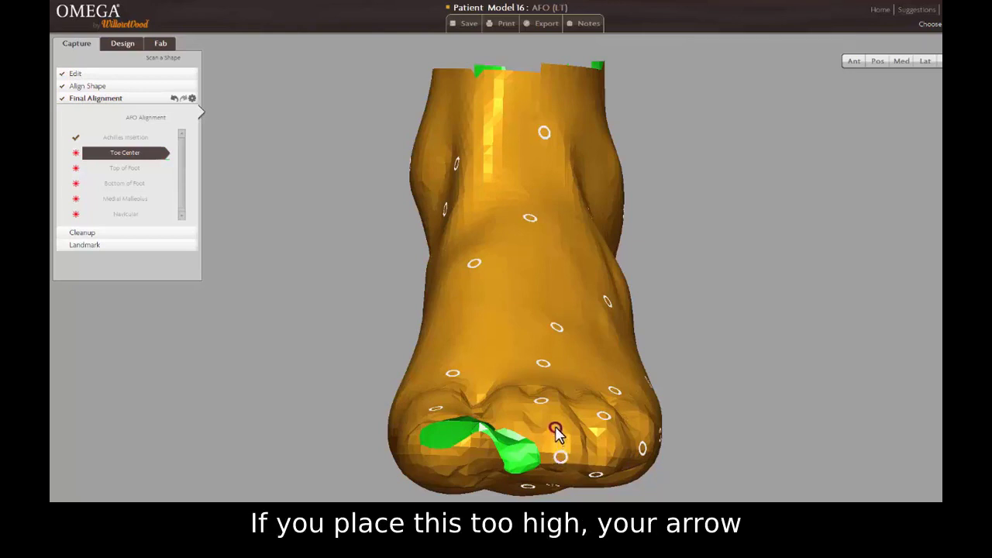
{"action": "left_click_drag", "start_coordinate": [554, 415], "coordinate": [531, 326]}
{"action": "left_click_drag", "start_coordinate": [533, 269], "coordinate": [554, 456]}
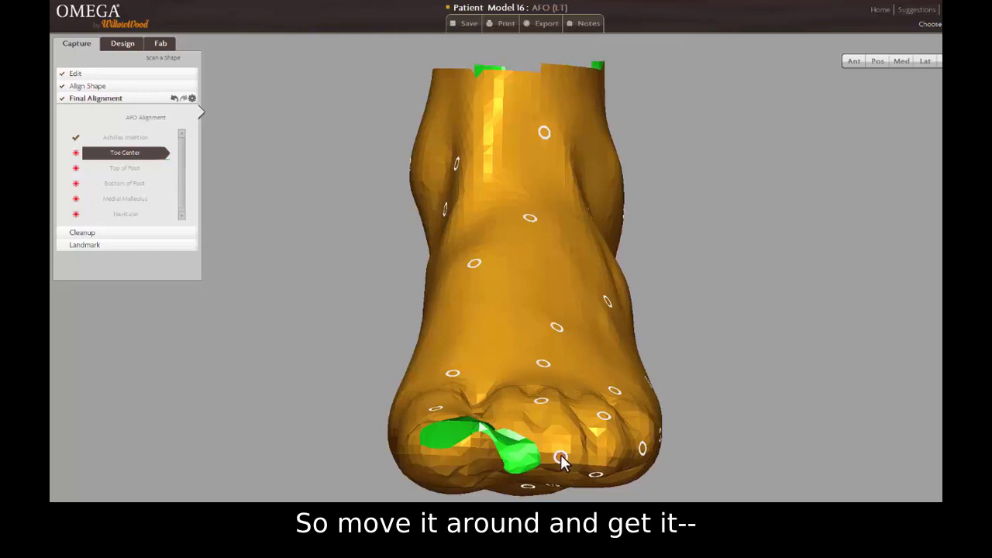
{"action": "left_click", "coordinate": [561, 458]}
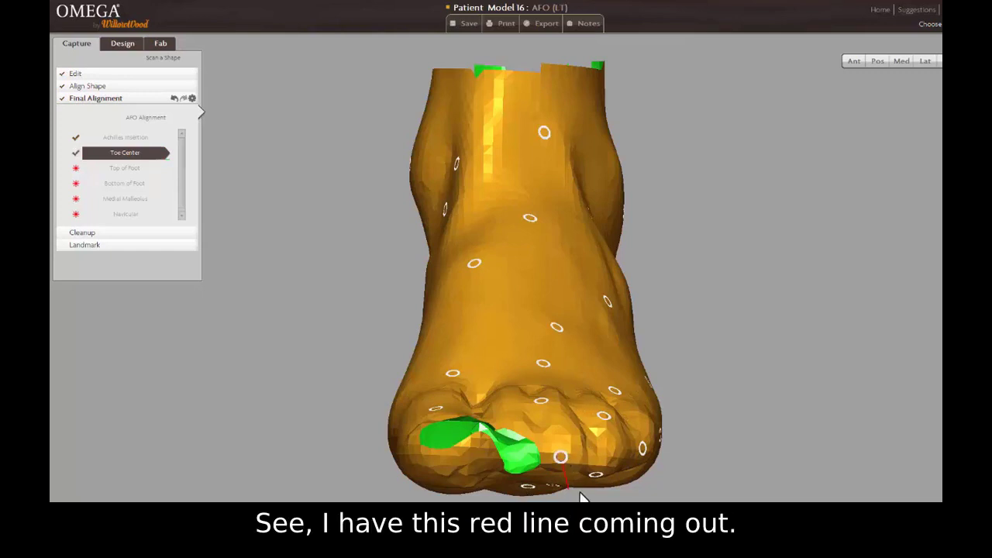
{"action": "mouse_move", "coordinate": [736, 397]}
{"action": "left_mouse_down"}
{"action": "mouse_move", "coordinate": [453, 379]}
{"action": "mouse_move", "coordinate": [395, 390]}
{"action": "left_mouse_up"}
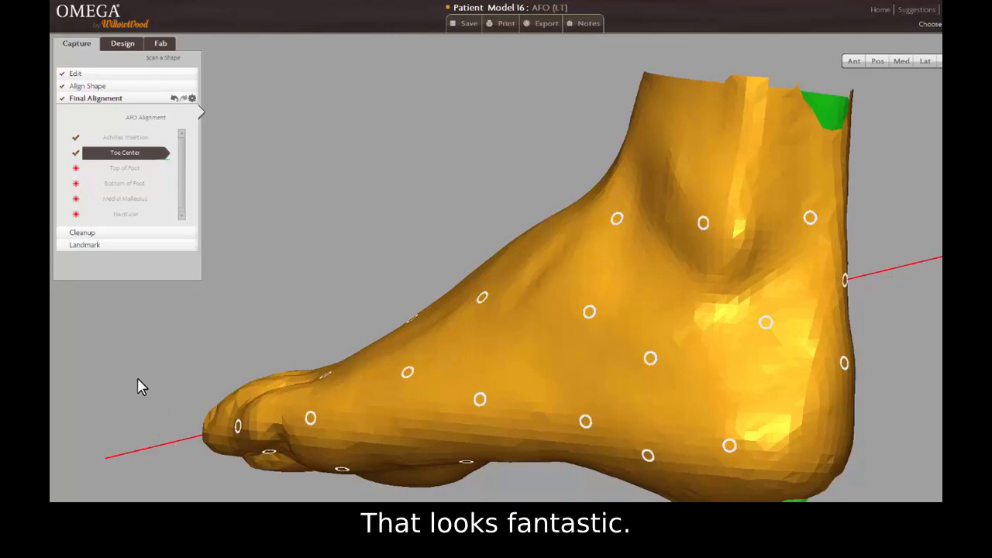
{"action": "left_click_drag", "start_coordinate": [137, 384], "coordinate": [480, 416]}
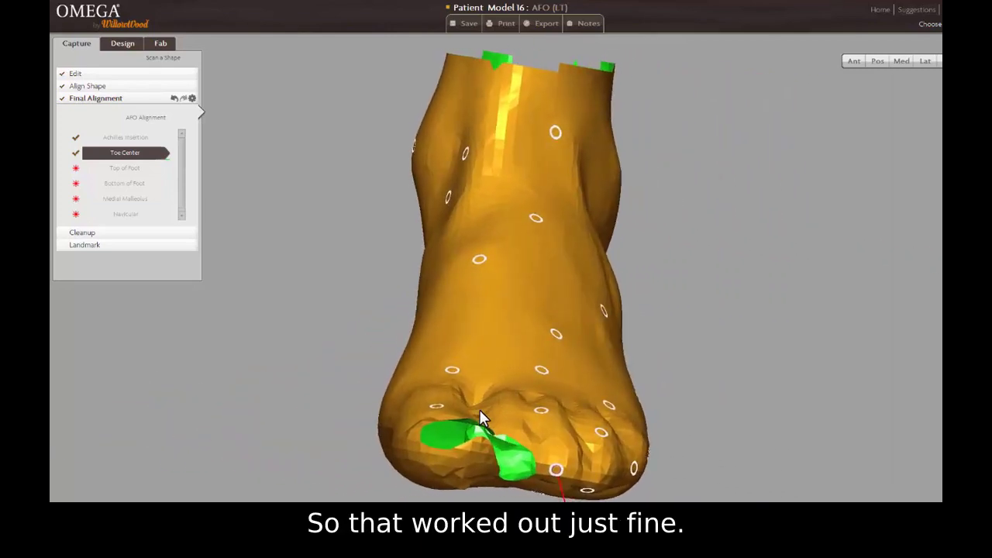
- Place the Top of Foot marker on the third metatarsal head and the Bottom of Foot marker on the matching ring on the sole
{"action": "left_click", "coordinate": [126, 168]}
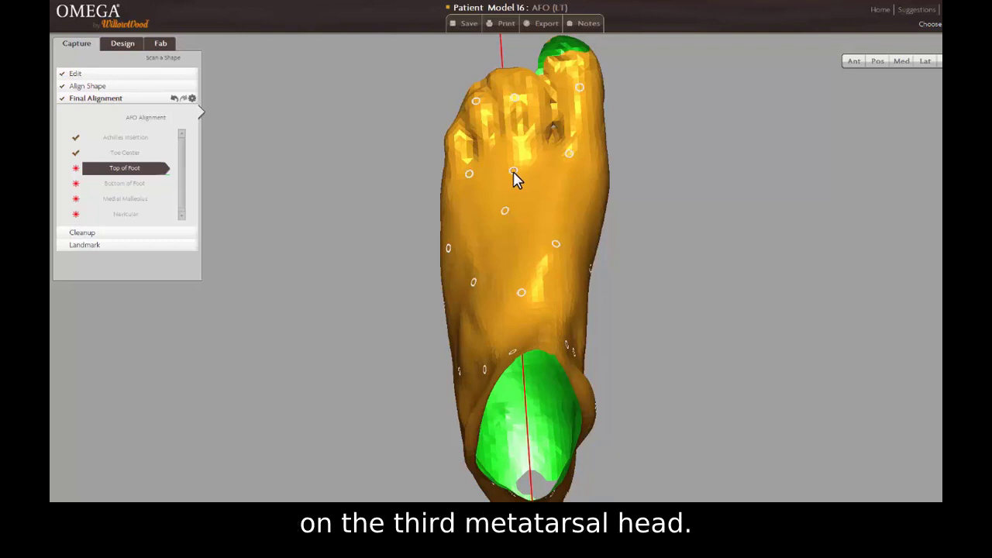
{"action": "mouse_move", "coordinate": [120, 172]}
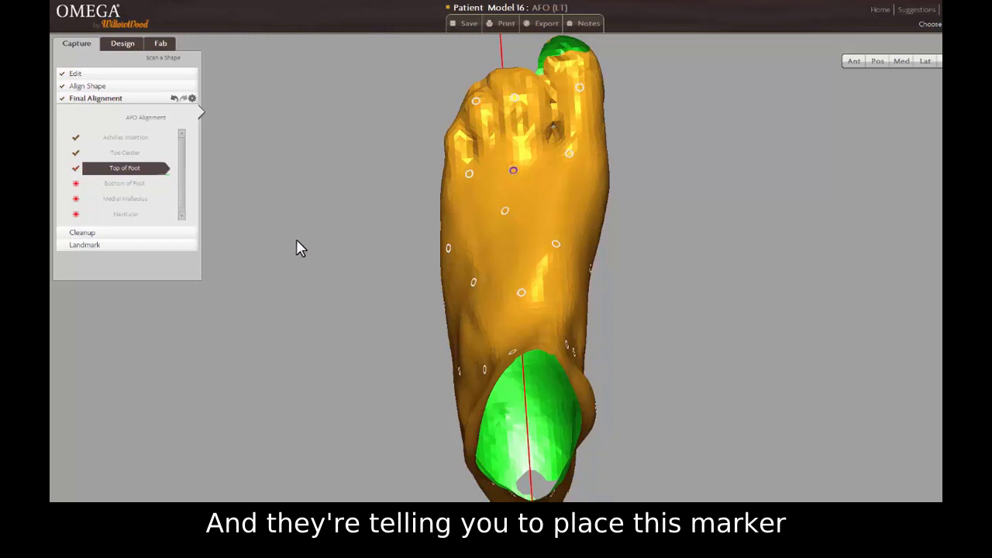
{"action": "left_click", "coordinate": [124, 184]}
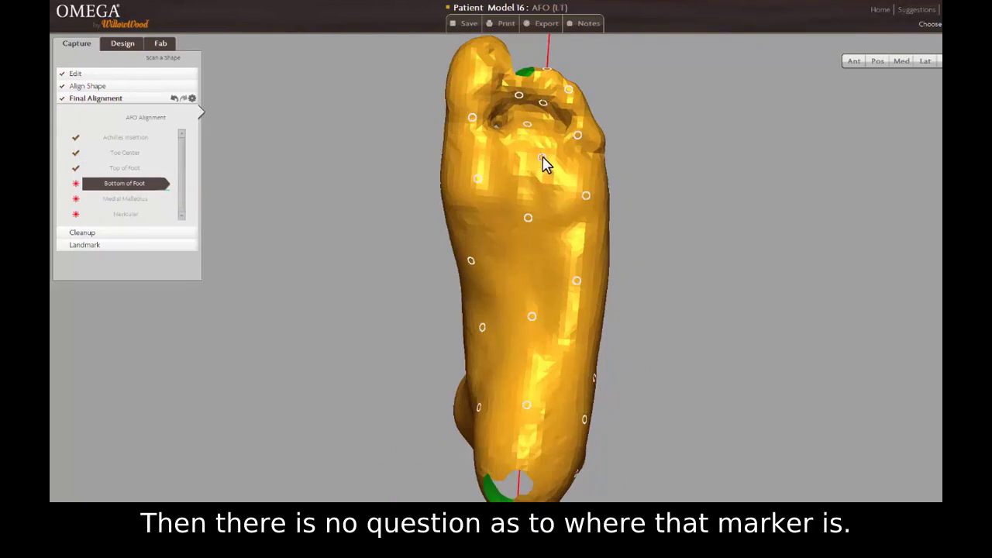
{"action": "left_click", "coordinate": [542, 161]}
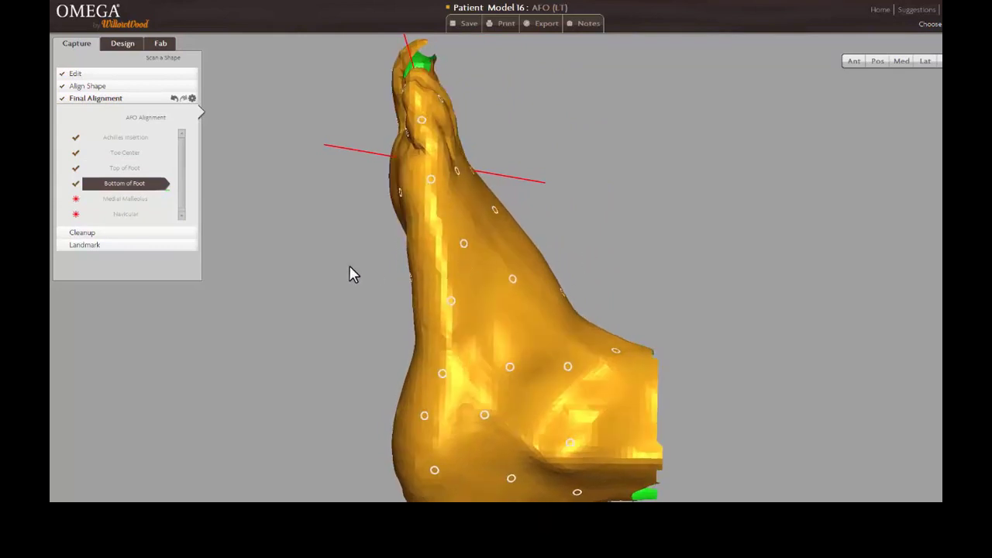
- Place the Medial Malleolus and Navicular markers on their reflector rings on the inner side of the foot
{"action": "left_click", "coordinate": [138, 200]}
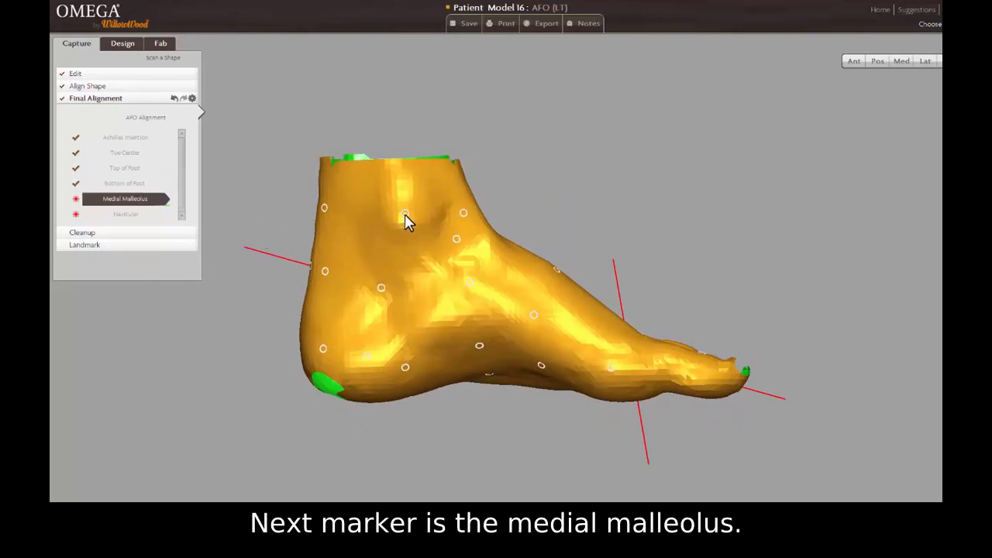
{"action": "left_click", "coordinate": [405, 214]}
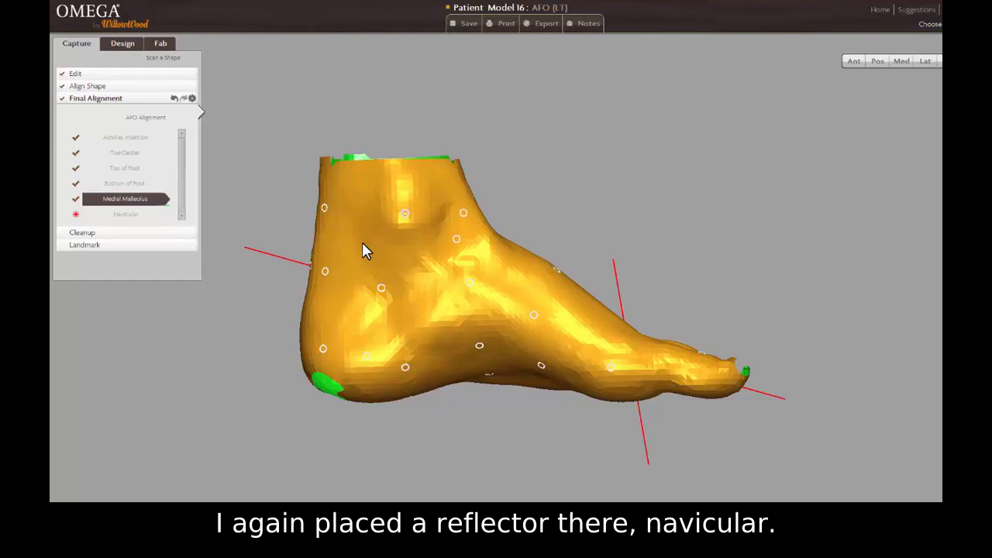
{"action": "left_click", "coordinate": [135, 215]}
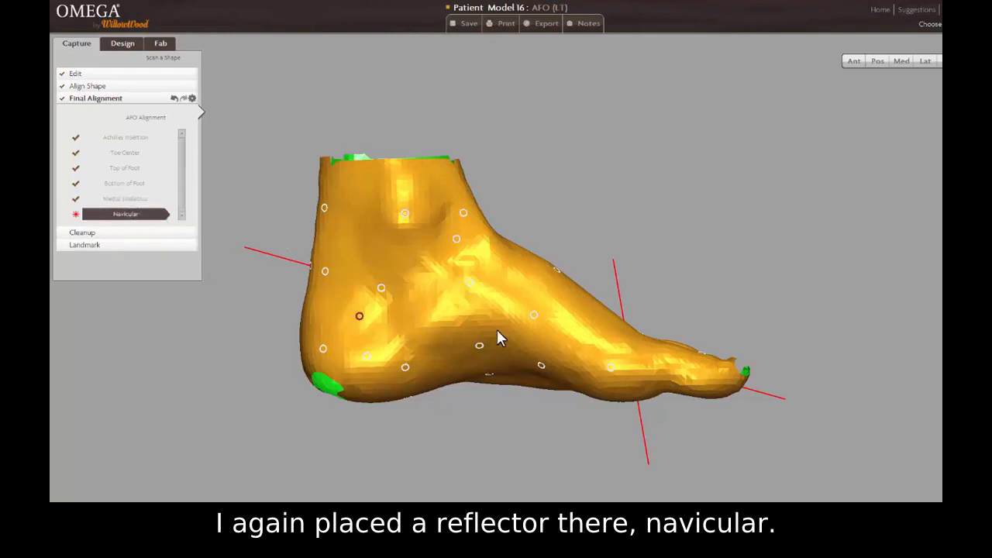
{"action": "left_click", "coordinate": [470, 283]}
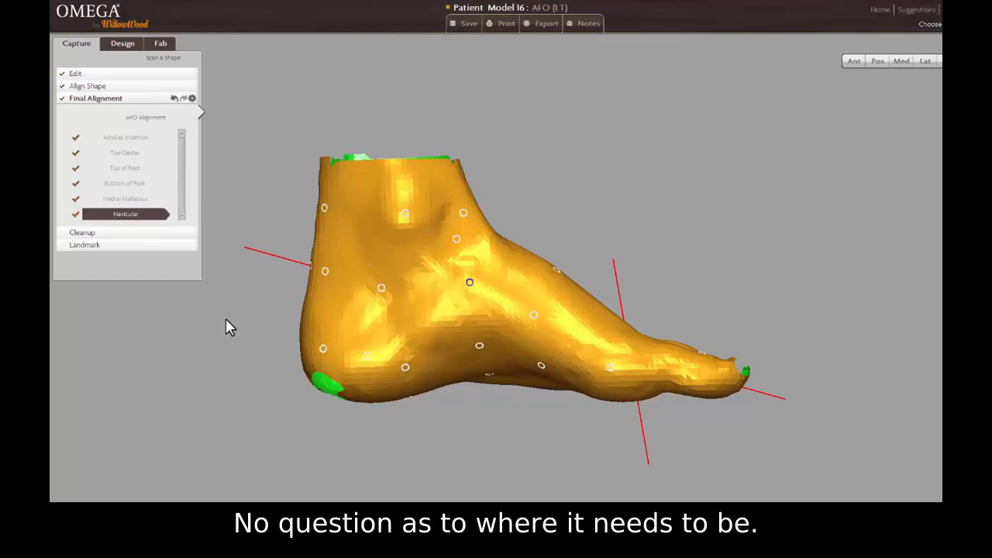
{"action": "left_click_drag", "start_coordinate": [184, 177], "coordinate": [183, 204]}
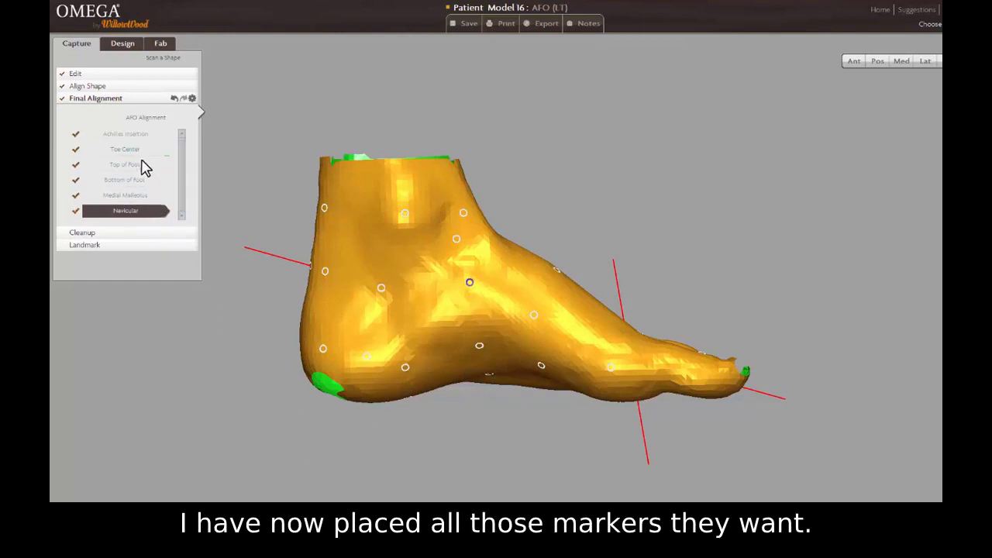
- Move on to the cleanup stage and smooth the whole foot shape once with Global Smart Blend
{"action": "left_click", "coordinate": [101, 234]}
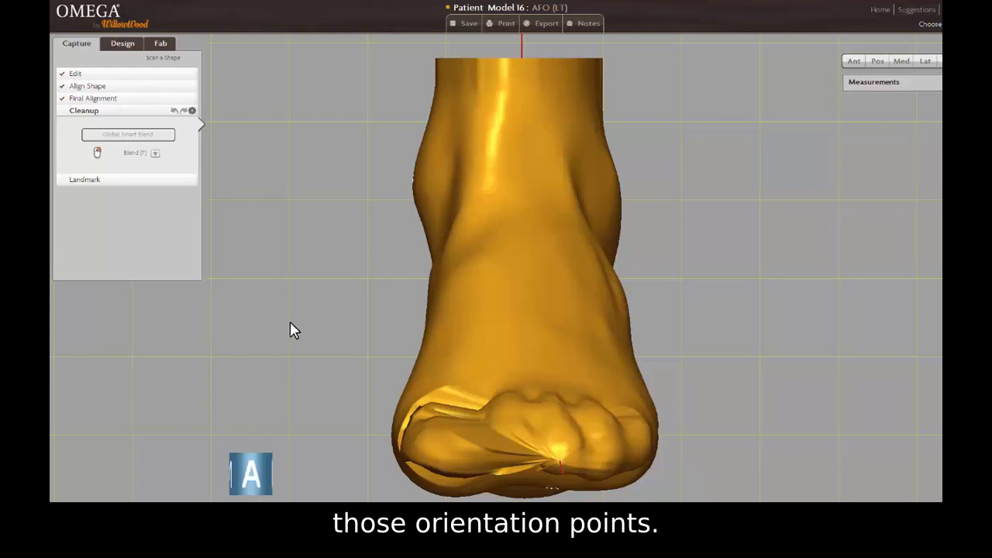
{"action": "left_click", "coordinate": [142, 137]}
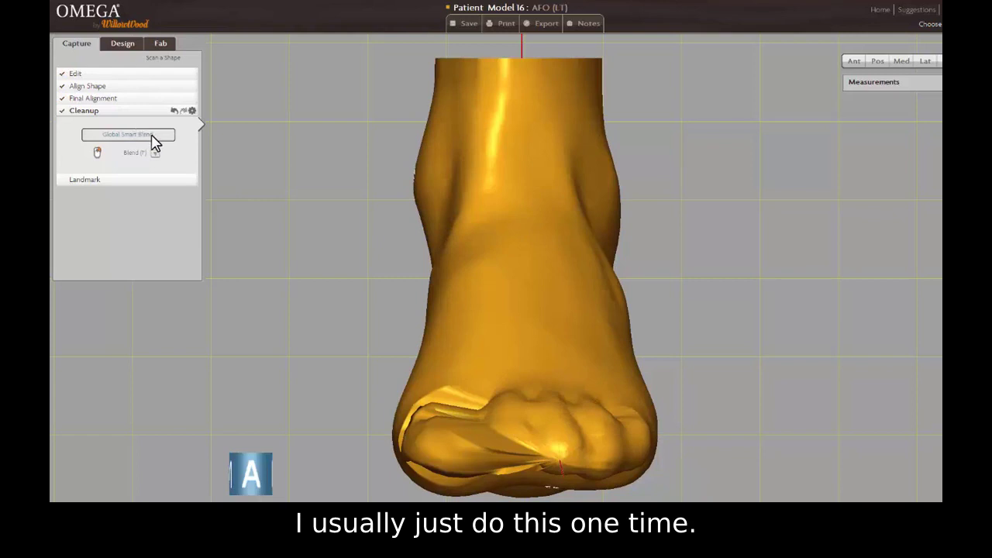
- Start the landmark stage and place the Lateral Malleolus landmark on the reflector ring at the outer ankle
{"action": "left_click", "coordinate": [100, 179]}
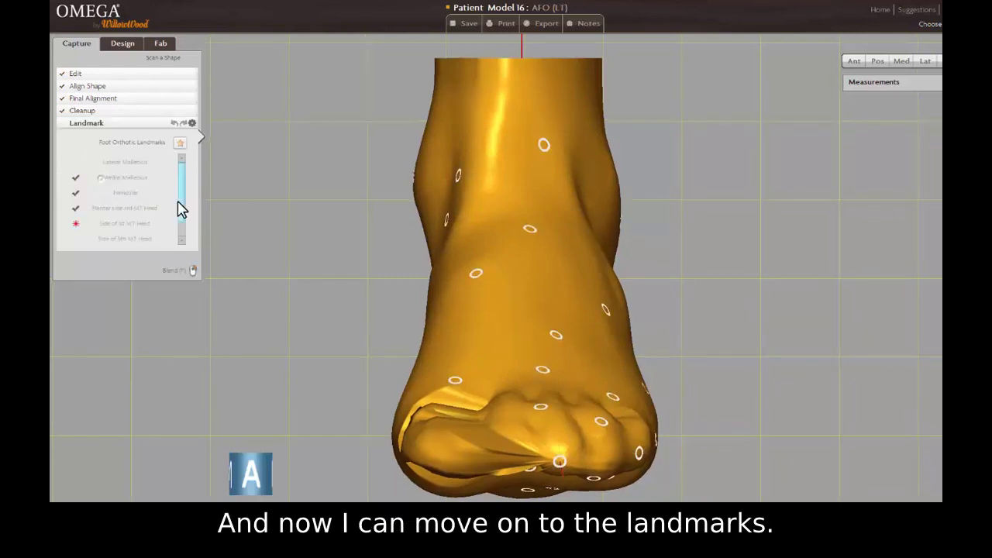
{"action": "left_click", "coordinate": [133, 162]}
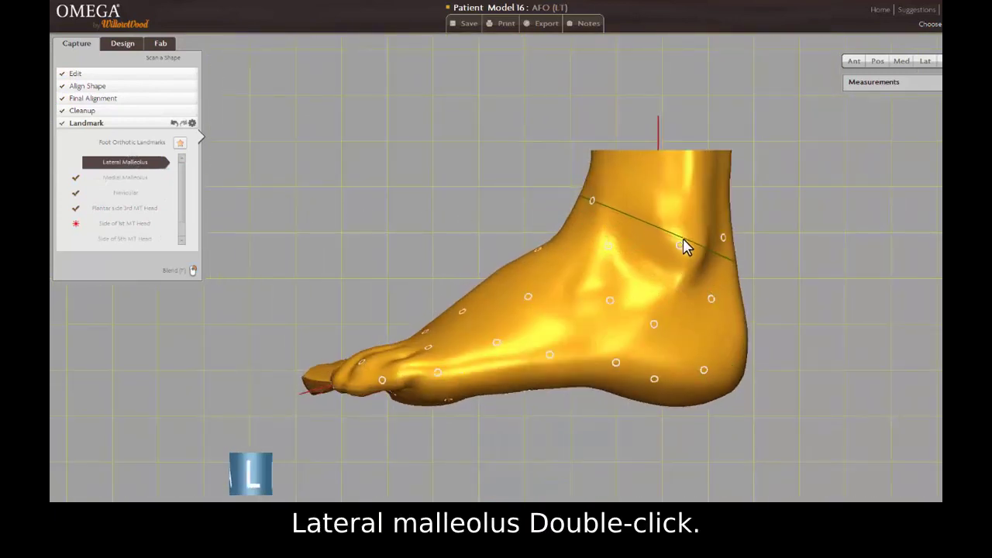
{"action": "double_click", "coordinate": [680, 248]}
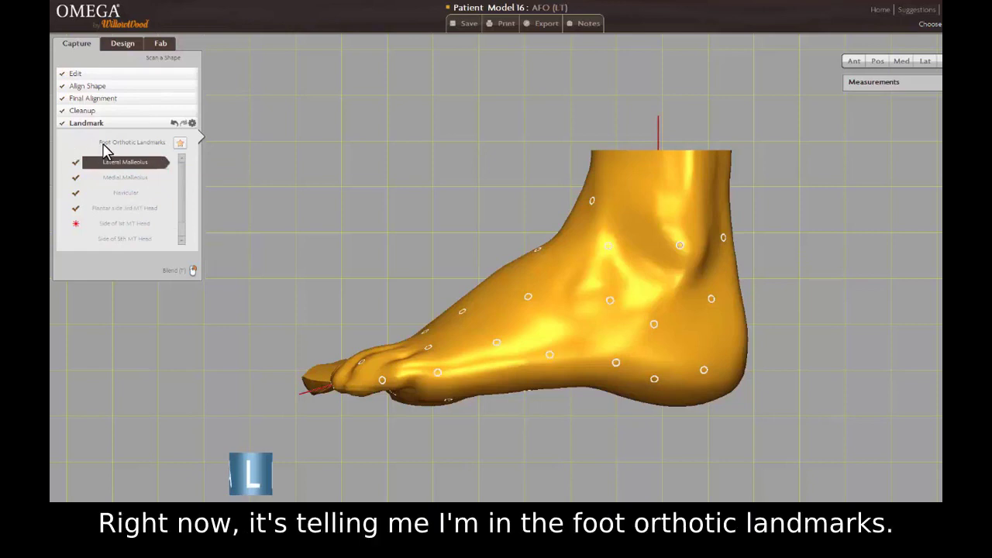
- Review the available landmark sets and choose Foot Orthotic Landmarks
{"action": "left_click", "coordinate": [182, 147]}
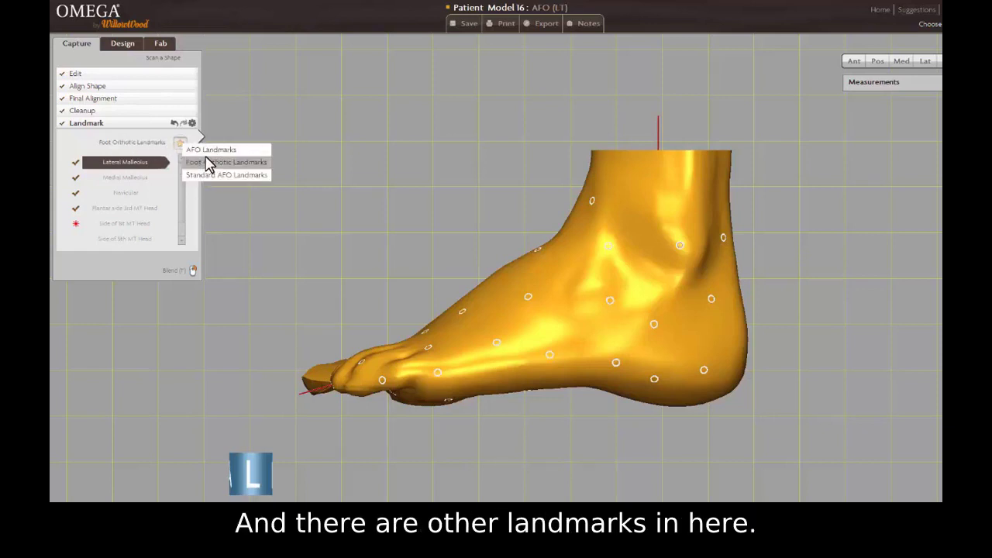
{"action": "left_click", "coordinate": [216, 162]}
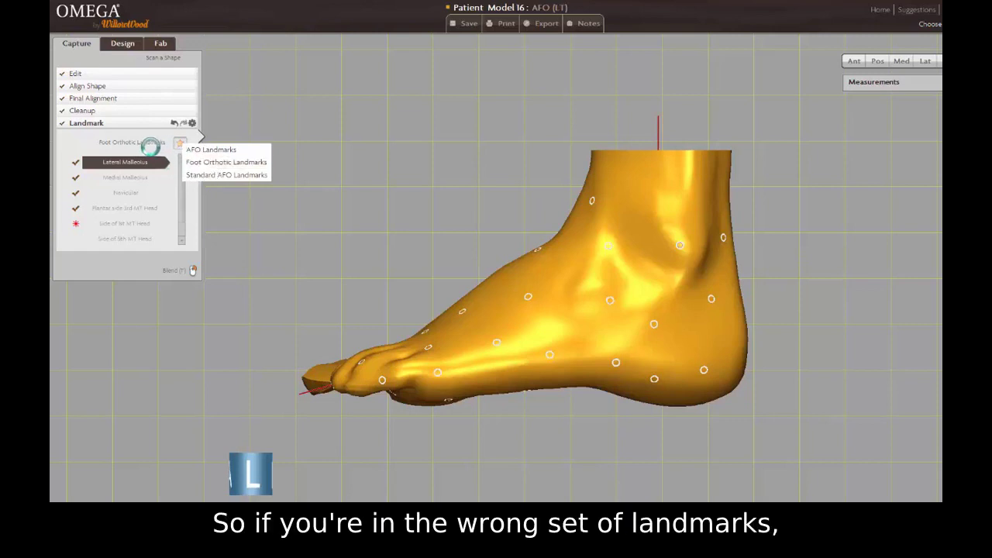
{"action": "left_click", "coordinate": [203, 164]}
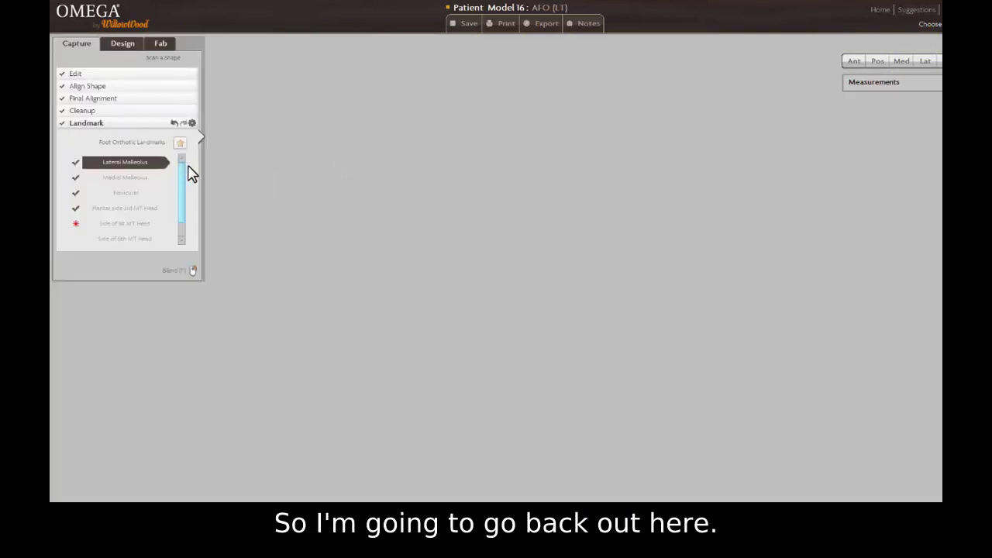
- Place the Side of 1st MT Head landmark on the reflector ring at the inner side of the forefoot
{"action": "left_click", "coordinate": [126, 226]}
{"action": "key", "text": "l"}
{"action": "key", "text": "p"}
{"action": "key", "text": "m"}
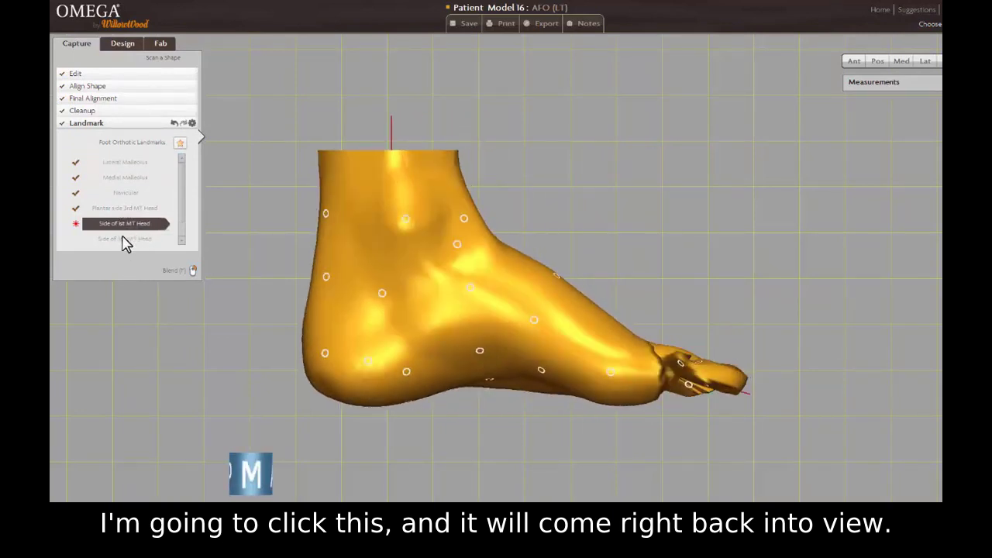
{"action": "left_click", "coordinate": [610, 372]}
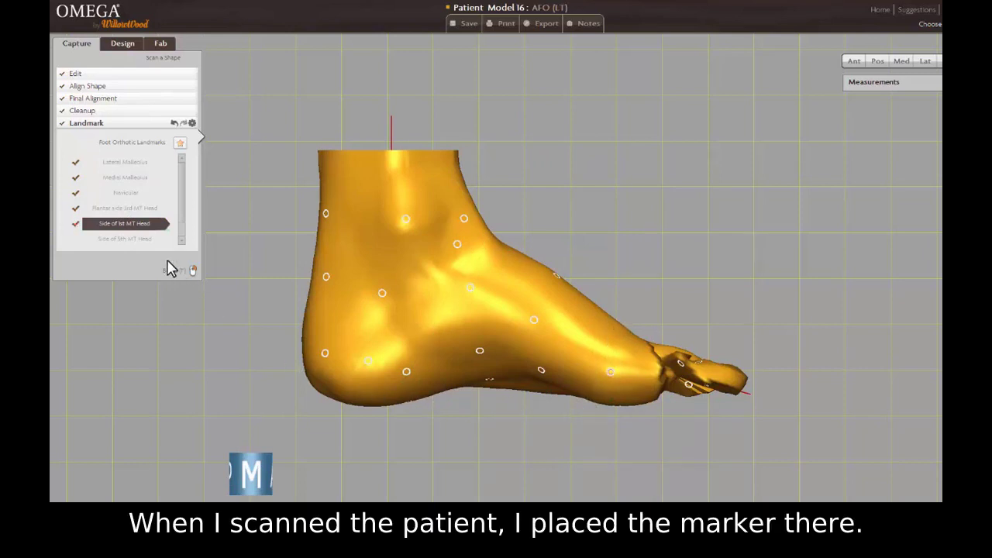
- Examine the gap behind the big toe relative to the first and fifth metatarsal heads from the inner side, top, sole and outer side
{"action": "left_click_drag", "start_coordinate": [763, 434], "coordinate": [727, 434]}
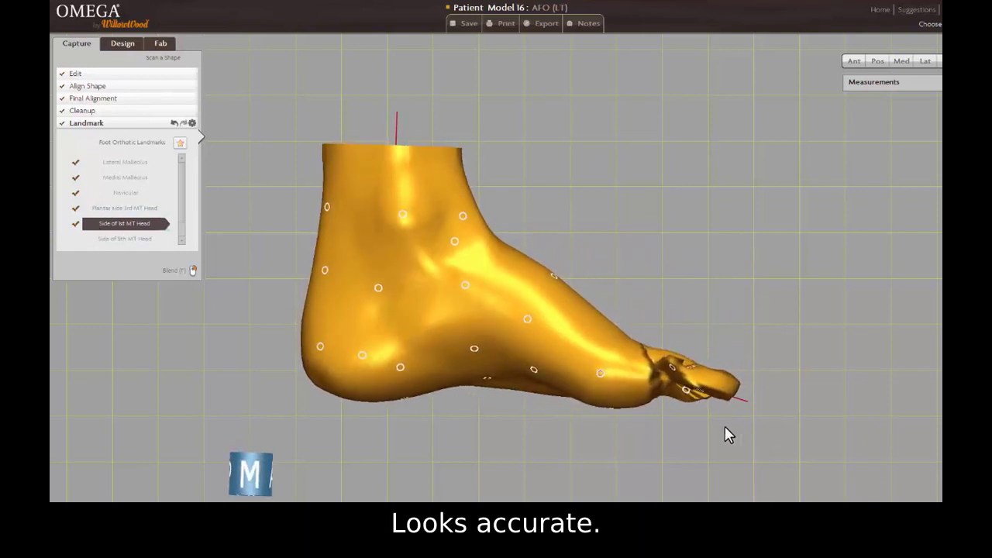
{"action": "middle_click_drag", "start_coordinate": [716, 342], "coordinate": [675, 429]}
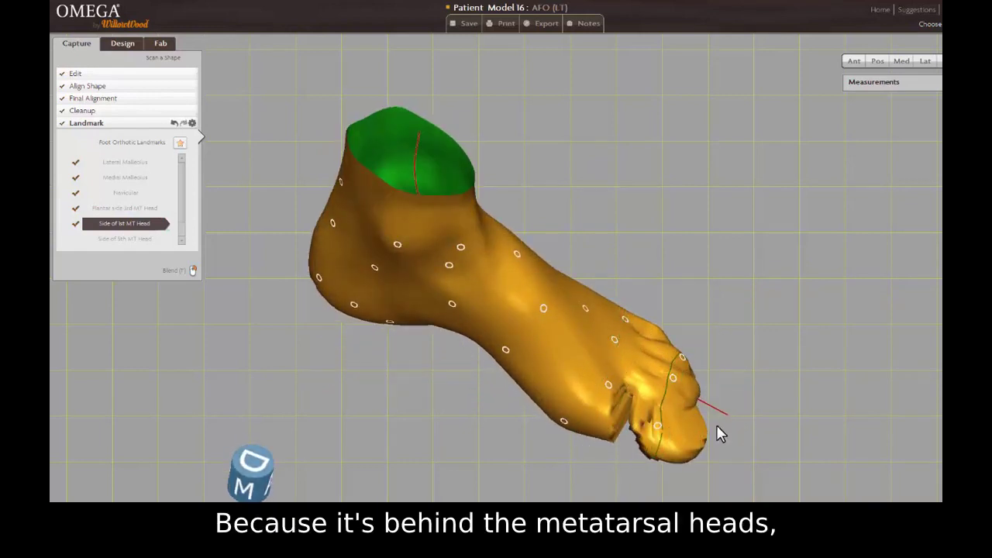
{"action": "middle_click_drag", "start_coordinate": [717, 432], "coordinate": [777, 277]}
{"action": "middle_click_drag", "start_coordinate": [721, 433], "coordinate": [585, 283]}
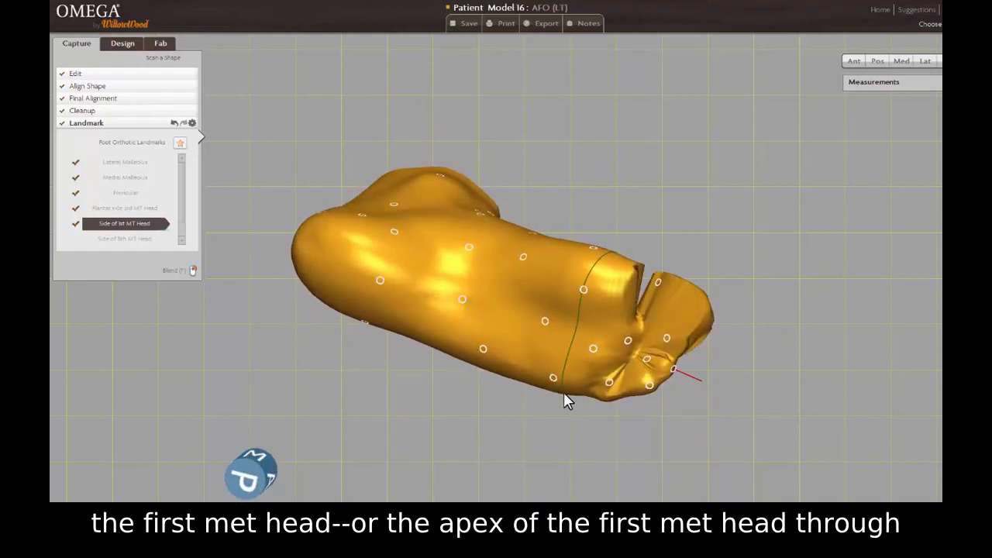
{"action": "middle_click_drag", "start_coordinate": [757, 406], "coordinate": [892, 394]}
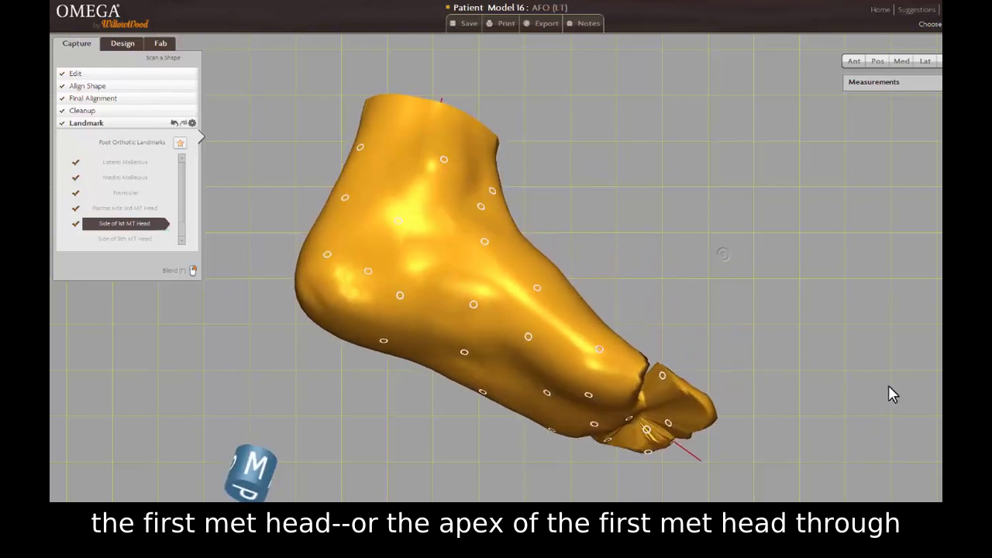
{"action": "left_click", "coordinate": [924, 65]}
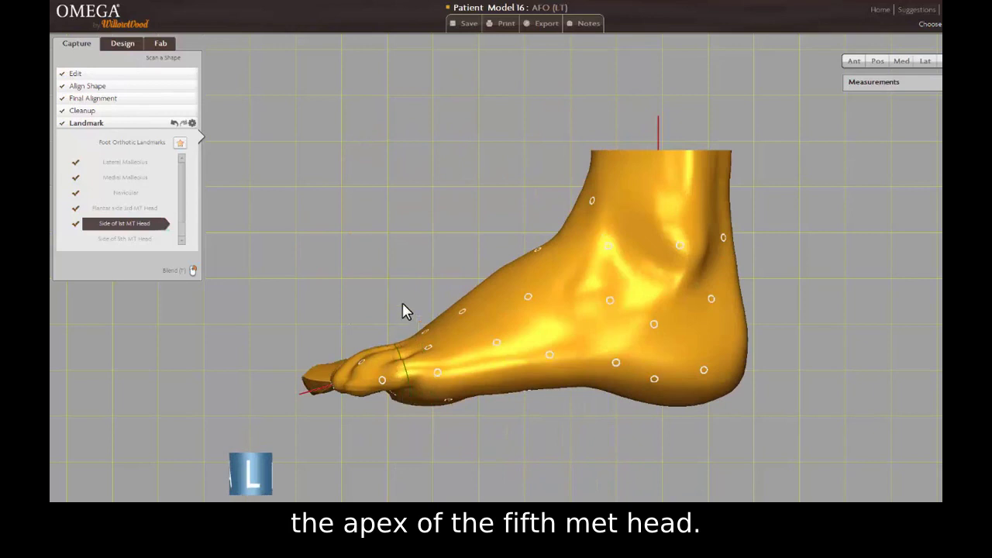
{"action": "middle_click_drag", "start_coordinate": [403, 310], "coordinate": [427, 137]}
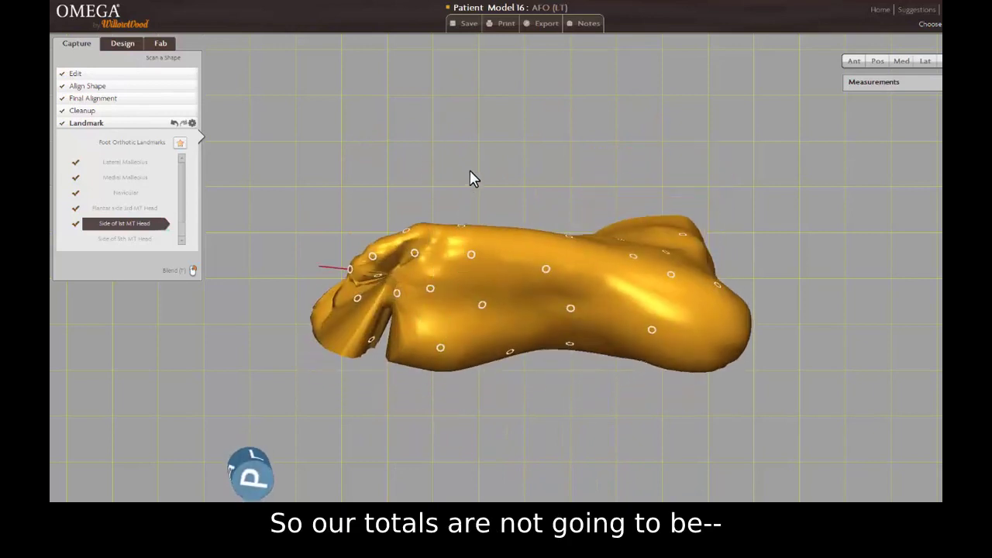
{"action": "middle_click_drag", "start_coordinate": [473, 178], "coordinate": [462, 297]}
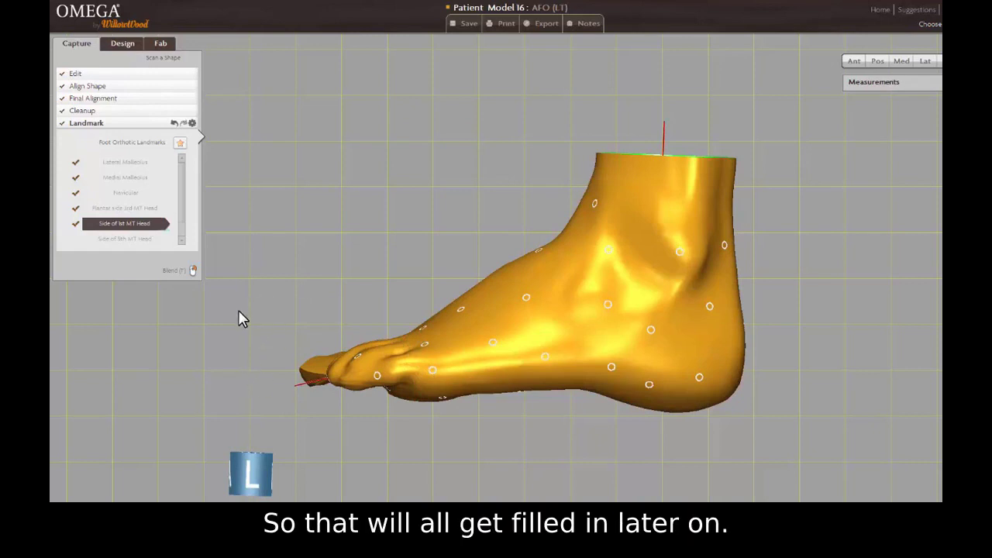
- Place the Side of 5th MT Head and Base of 5th Metatarsal landmarks on their reflector rings along the outer side of the foot
{"action": "left_click", "coordinate": [116, 239]}
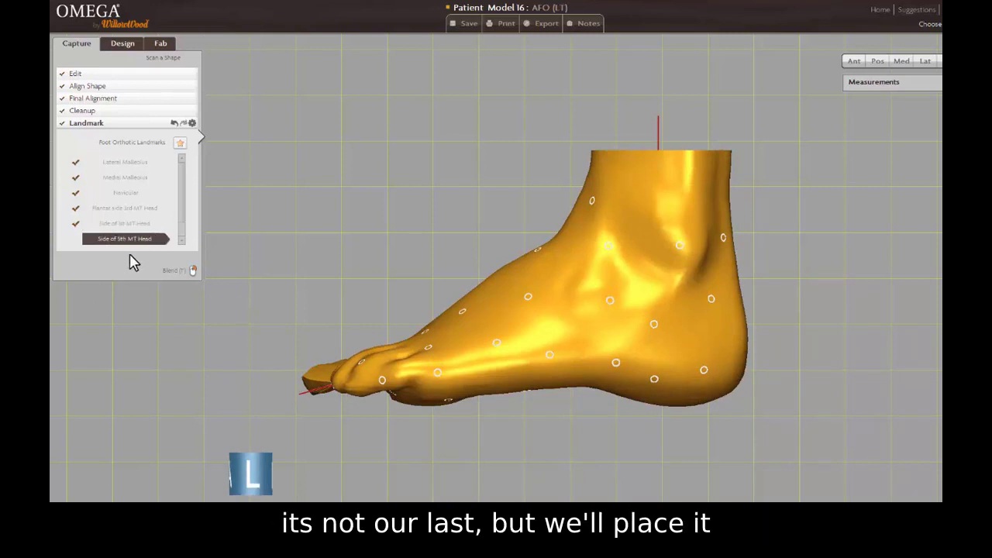
{"action": "left_click", "coordinate": [437, 373]}
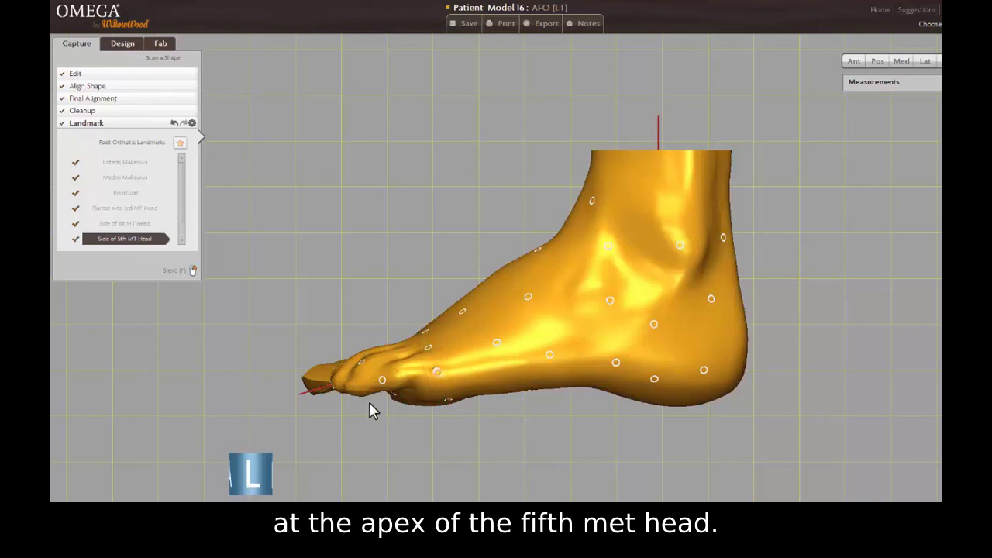
{"action": "left_click_drag", "start_coordinate": [183, 214], "coordinate": [183, 232]}
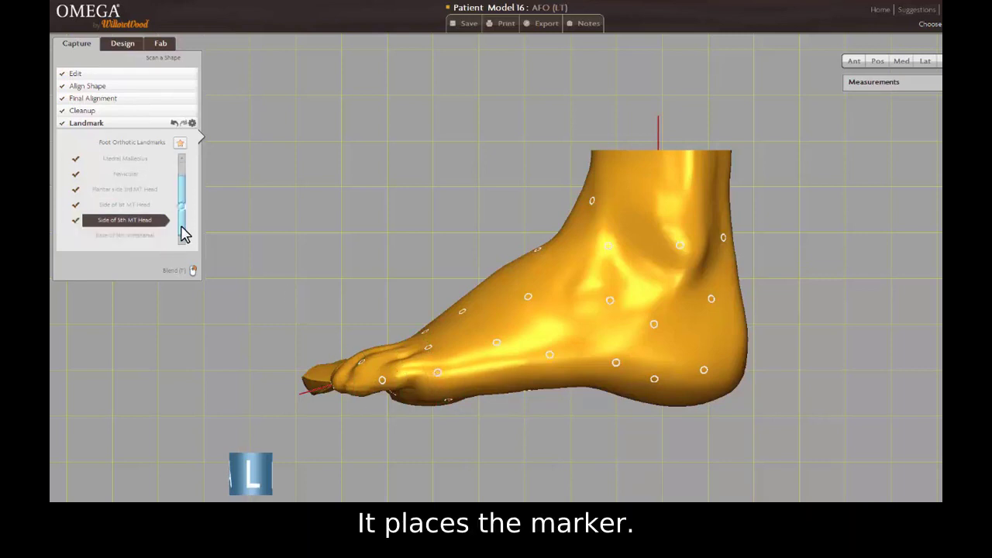
{"action": "left_click", "coordinate": [133, 237]}
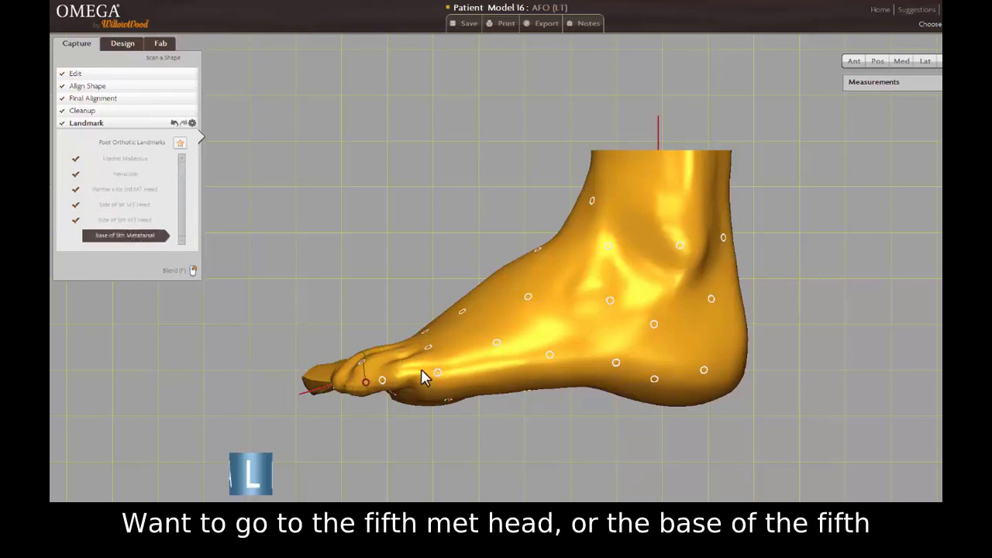
{"action": "left_click", "coordinate": [550, 356]}
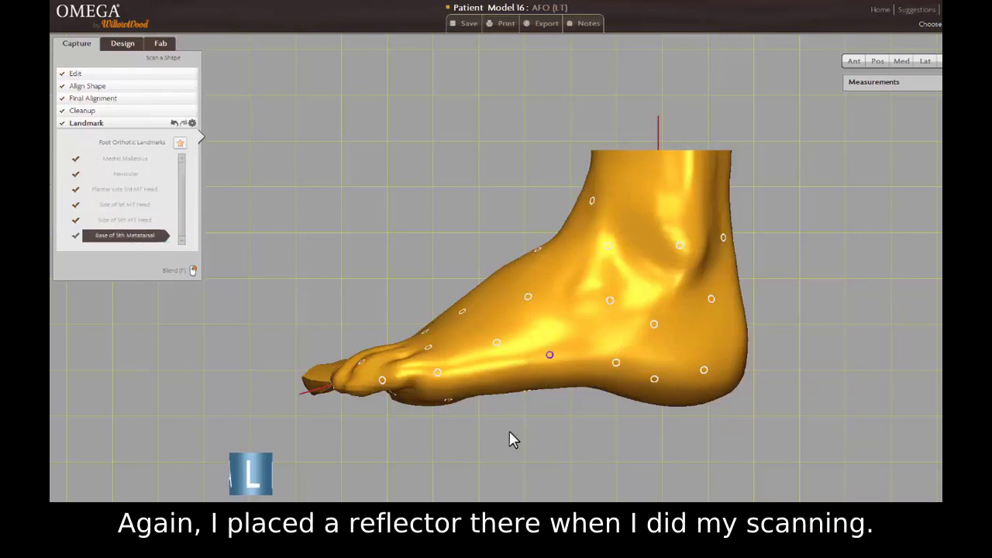